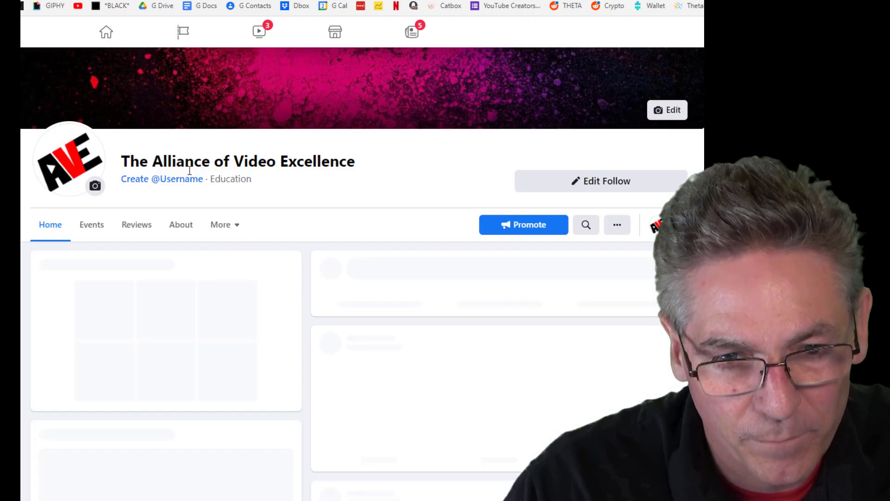
Step: Start a Go live setup from The Alliance of Video Excellence page's create options, without a test broadcast
scroll(510, 417, down, 4)
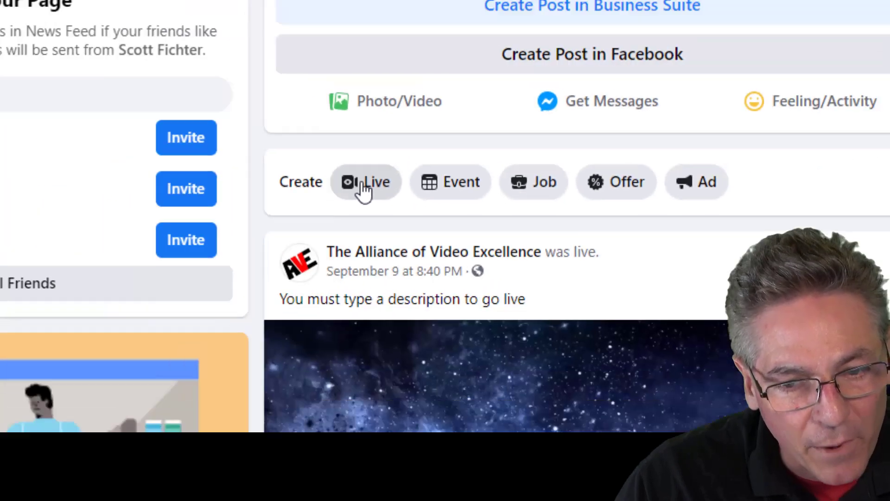
click(198, 116)
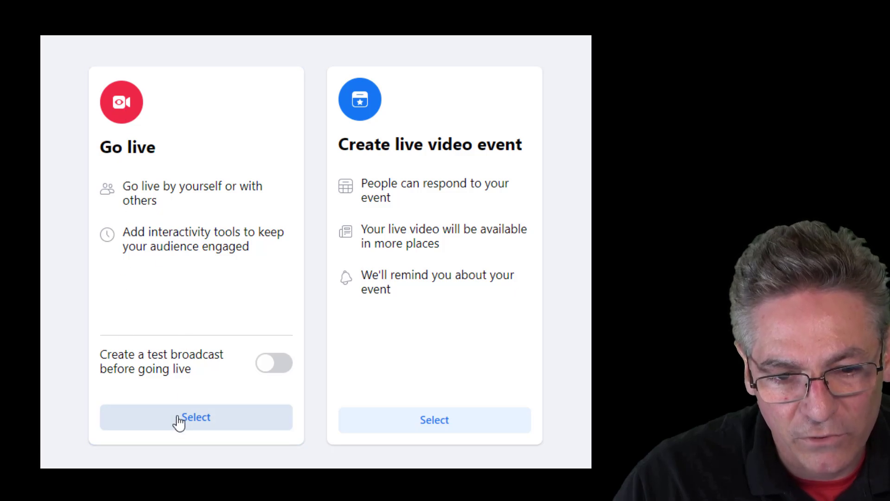
click(179, 424)
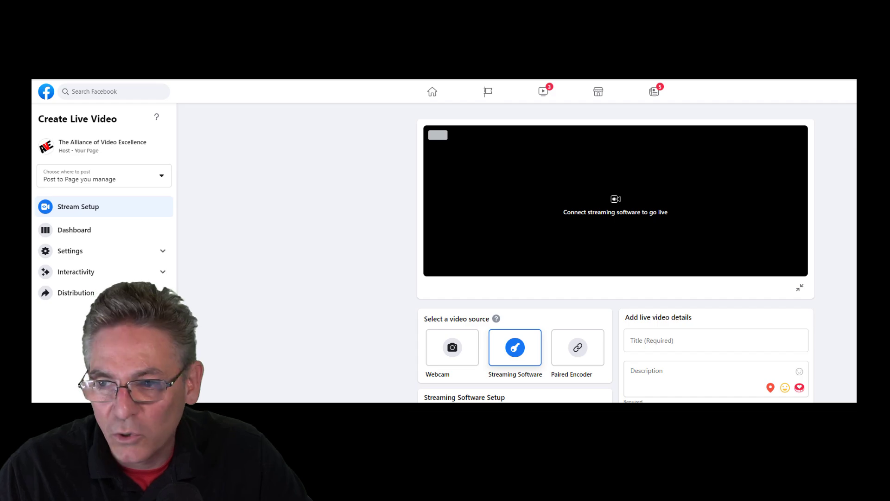
Step: Open The Alliance of Video Excellence from the managed Pages and go to its Publishing Tools
click(432, 91)
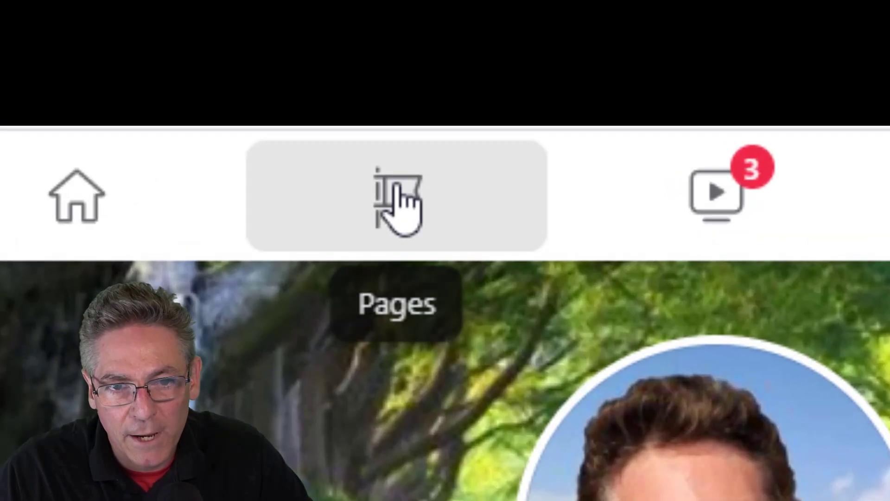
click(398, 195)
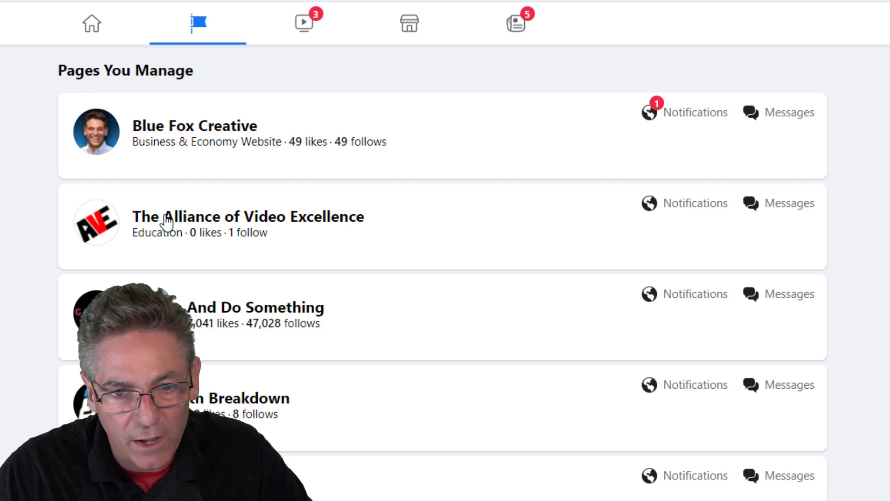
click(167, 223)
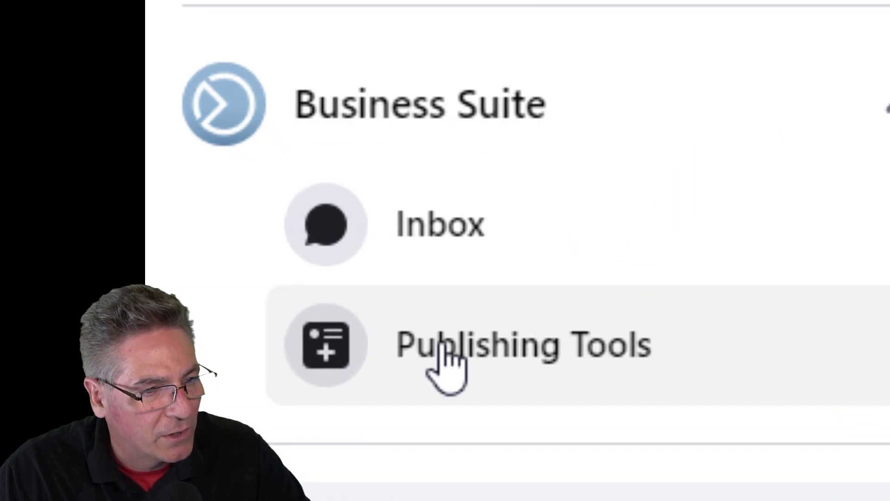
click(441, 356)
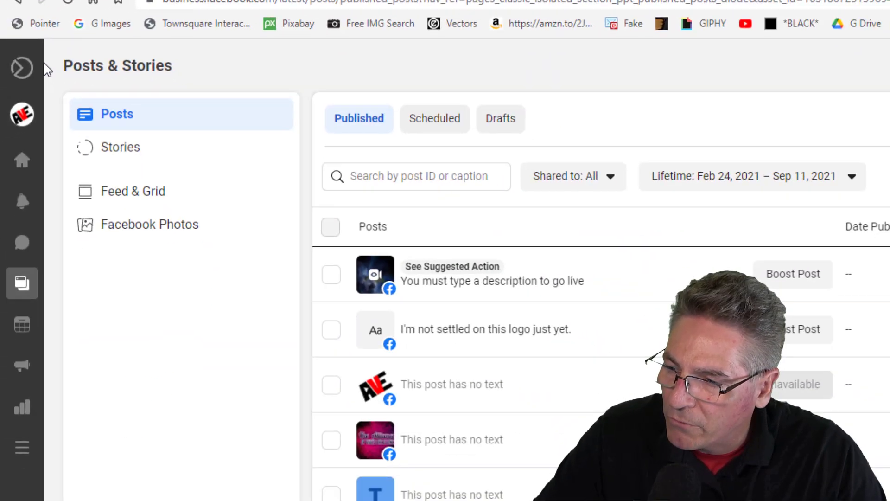
Step: Open Creator Studio from Business Suite and start a Go live setup without a test broadcast
mouse_move(23, 351)
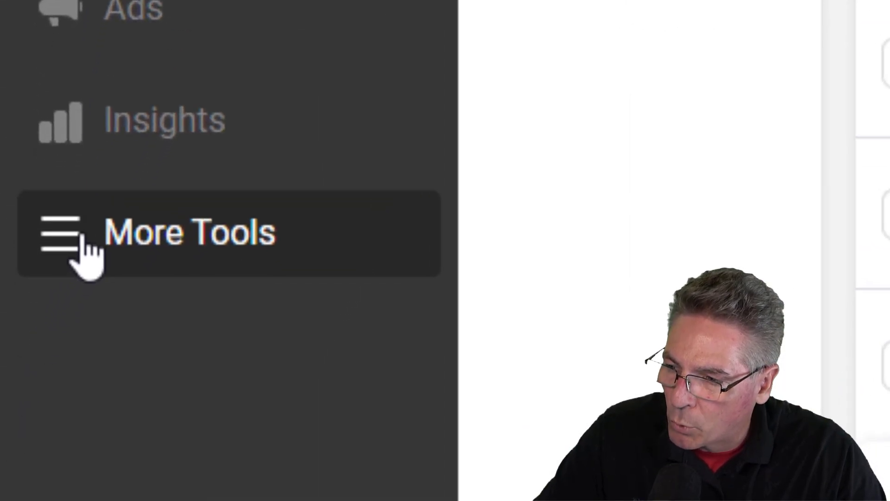
click(90, 255)
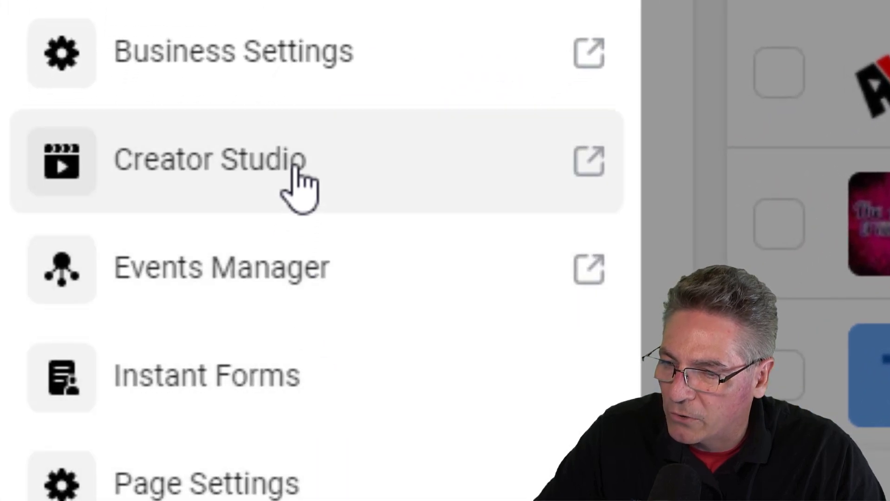
click(139, 343)
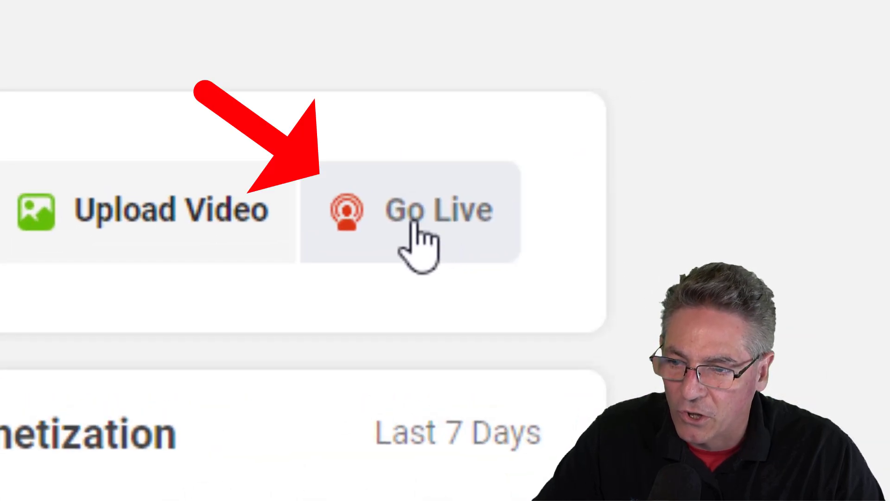
click(392, 223)
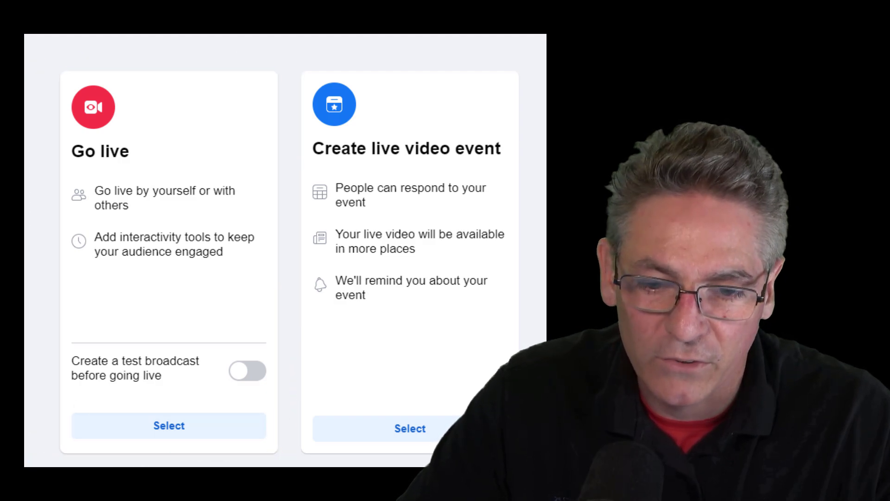
click(160, 427)
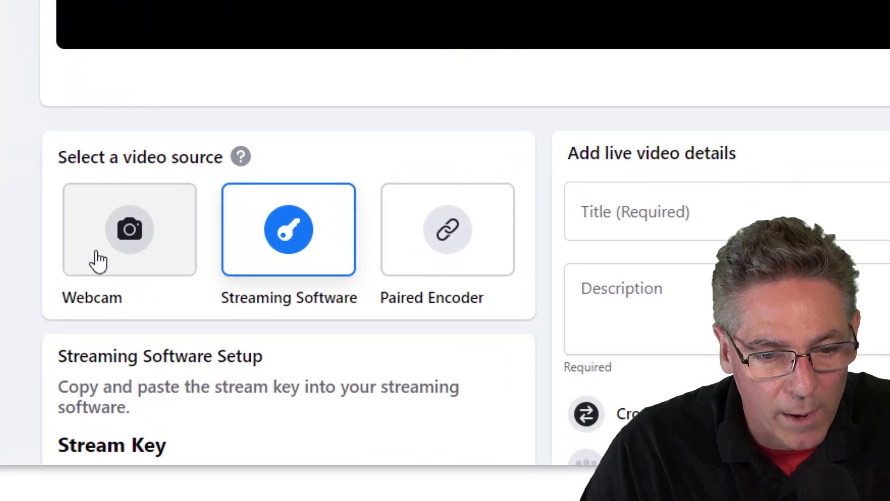
Step: View the Webcam source's camera controls, switch back to Streaming Software, and expand its advanced settings
click(96, 259)
scroll(35, 232, down, 5)
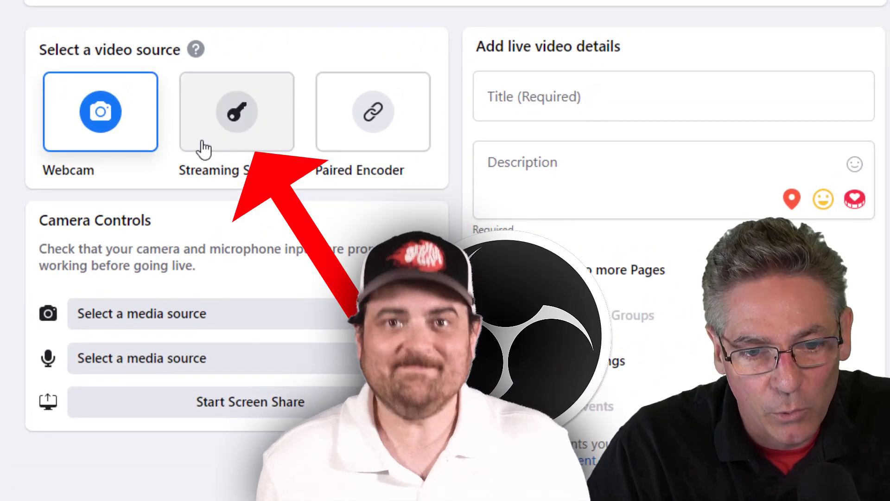
click(216, 115)
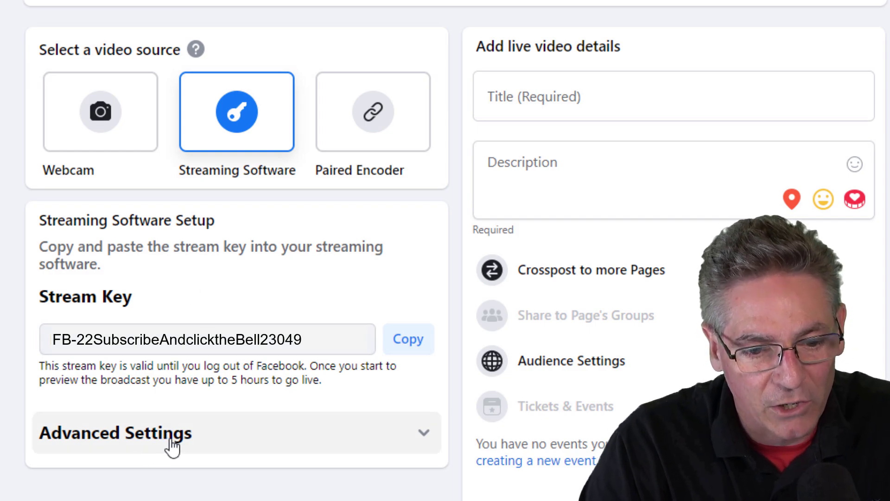
click(172, 443)
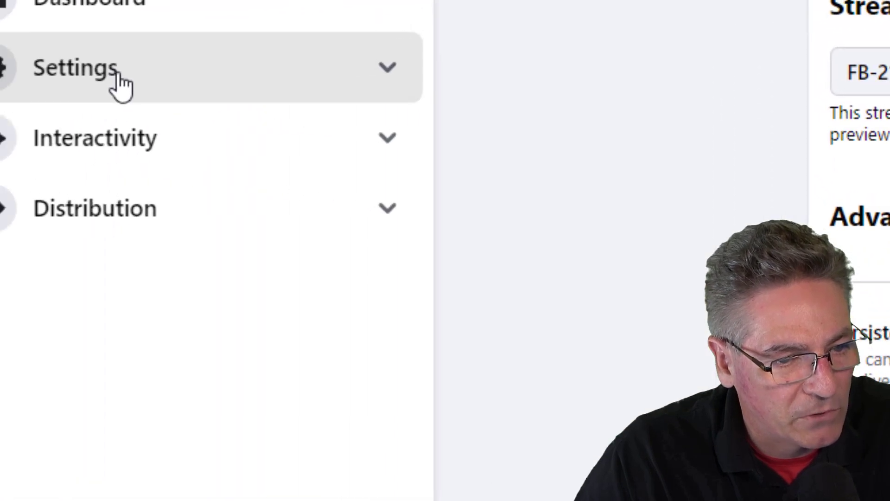
Step: Open the live video's Stream settings and review the stream latency options, including Low-Latency
click(118, 75)
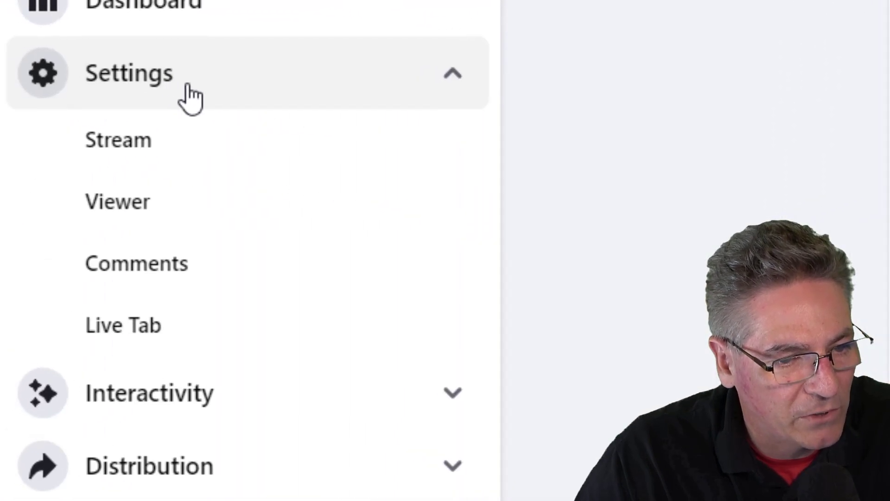
click(166, 162)
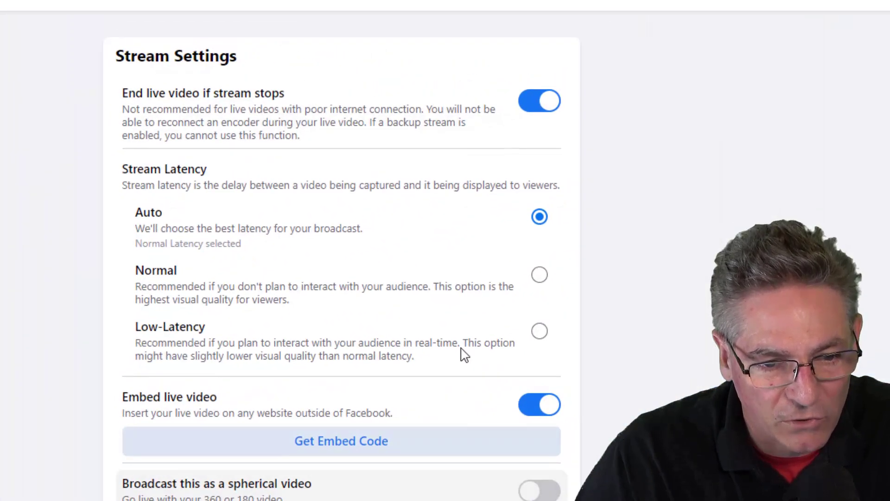
drag(134, 327, 204, 338)
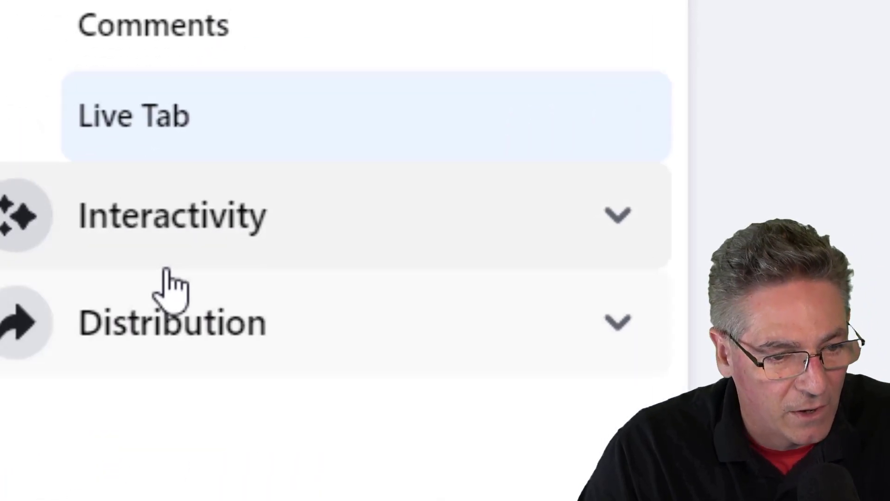
Step: Look through the live video's Interactivity options, viewing Polls, Questions and Graphics
click(165, 274)
scroll(258, 179, down, 2)
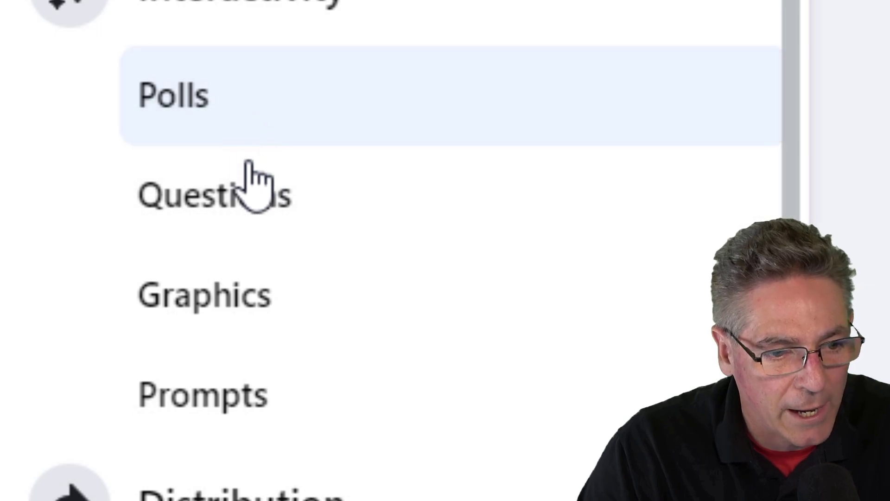
click(262, 197)
click(254, 293)
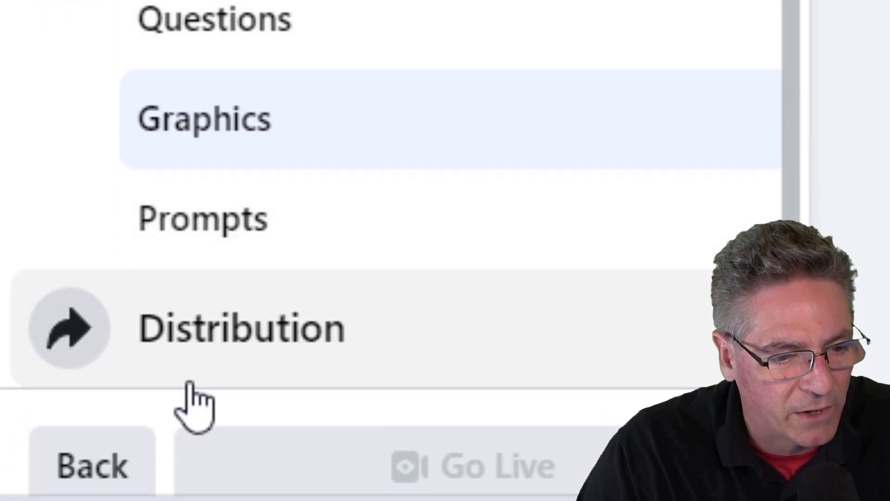
Step: Review the Distribution options: try selecting Blue Fox Creative and Get Up And Do Something for crossposting, and view sharing to the Page's groups
click(191, 385)
scroll(463, 139, down, 4)
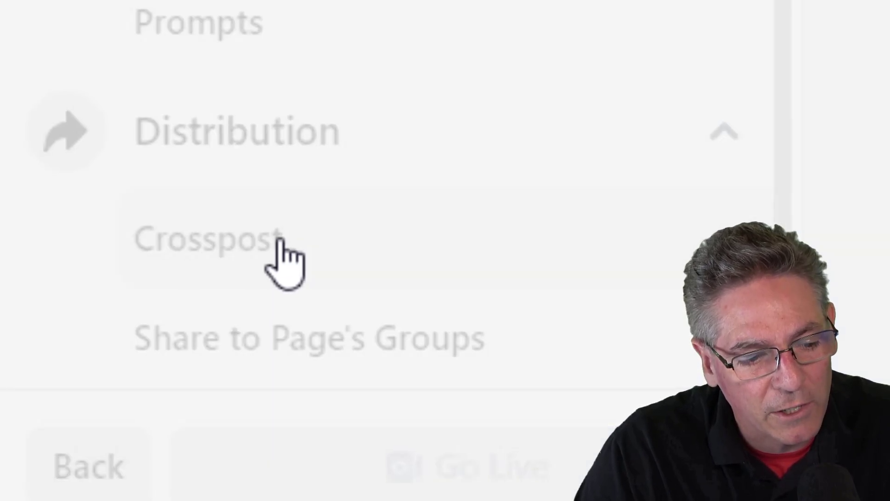
click(291, 259)
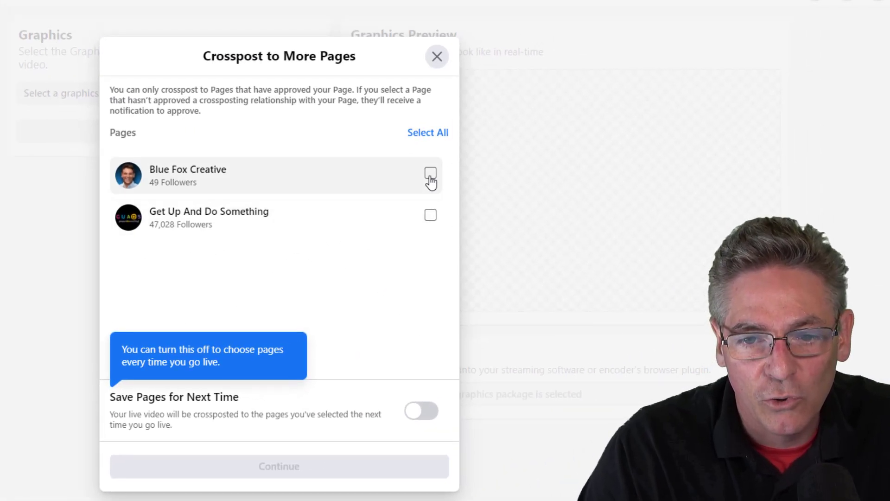
click(430, 174)
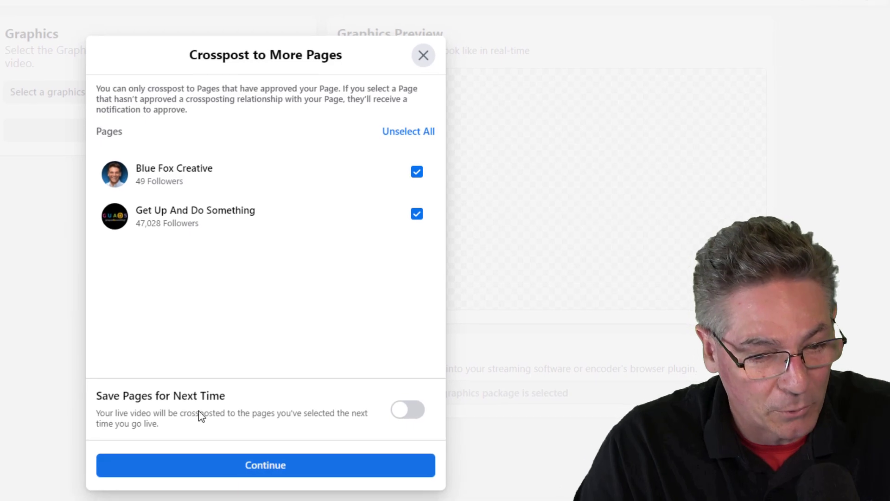
click(415, 55)
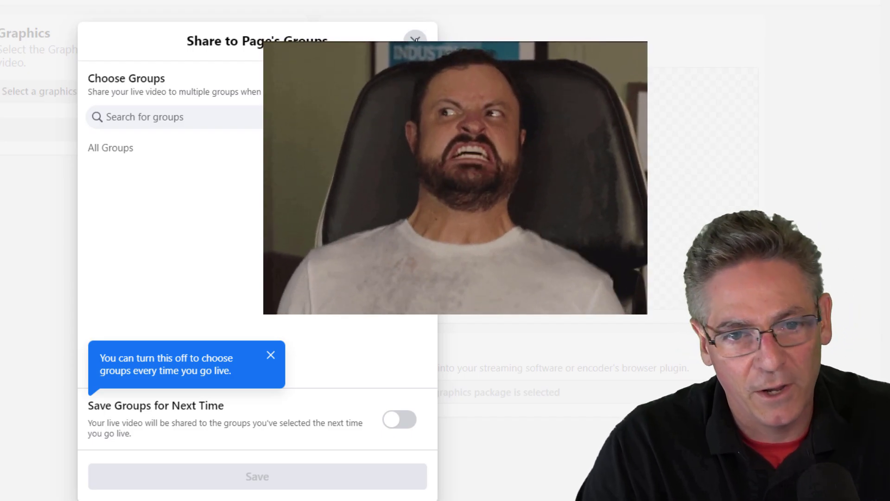
click(415, 42)
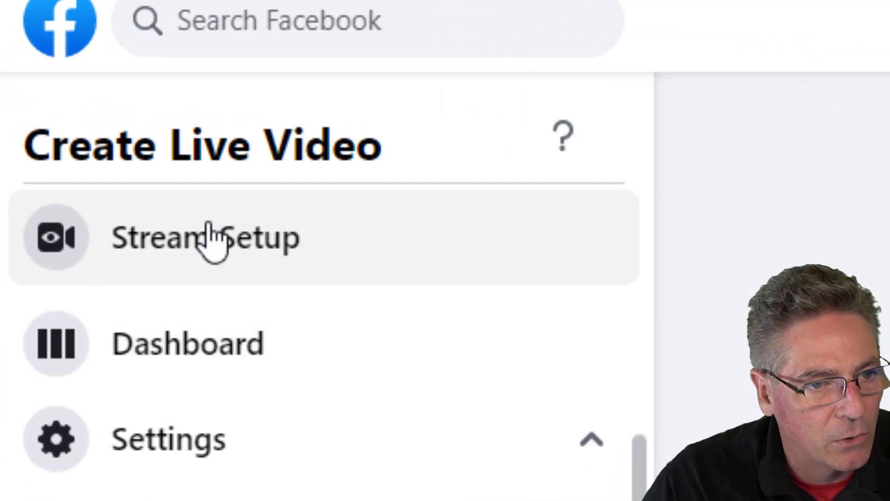
Step: Return to Stream Setup and fill in the live video details with the title "Title" and description "Description"
click(211, 237)
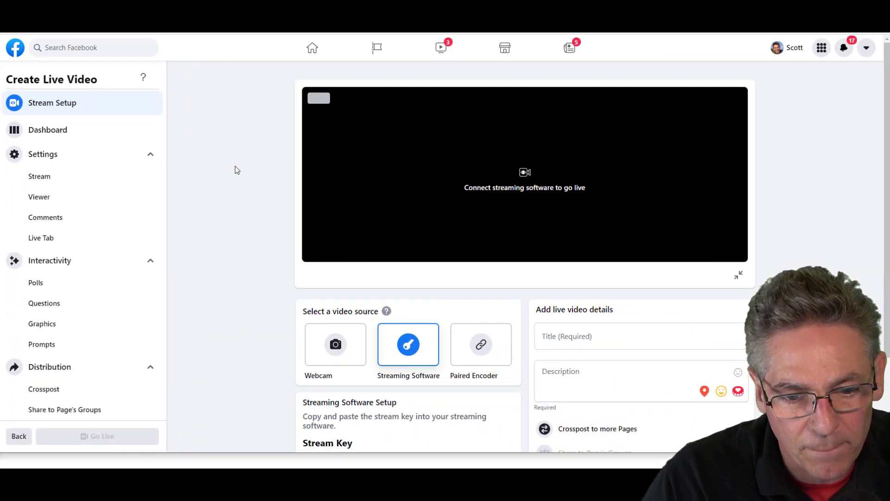
scroll(888, 489, down, 3)
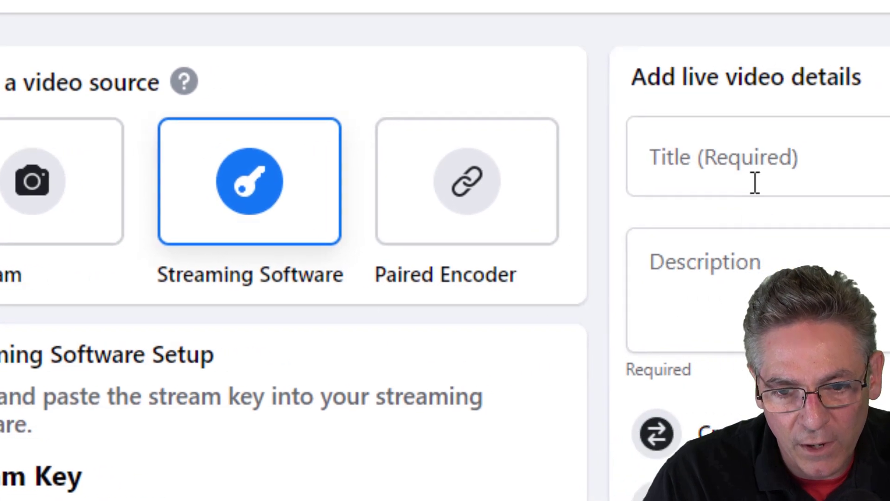
click(881, 169)
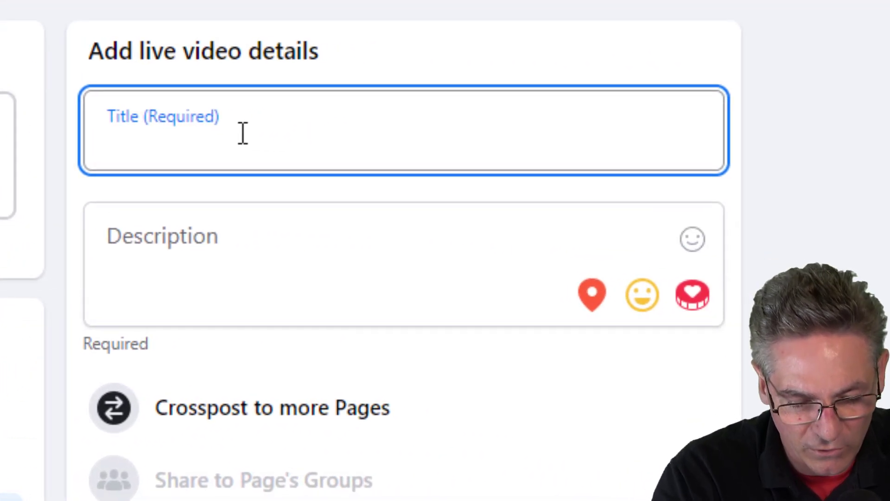
text(Title)
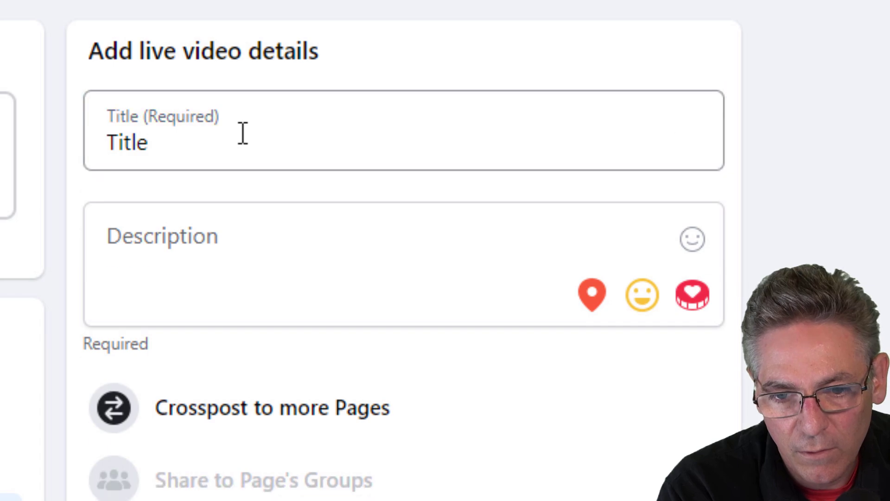
click(297, 240)
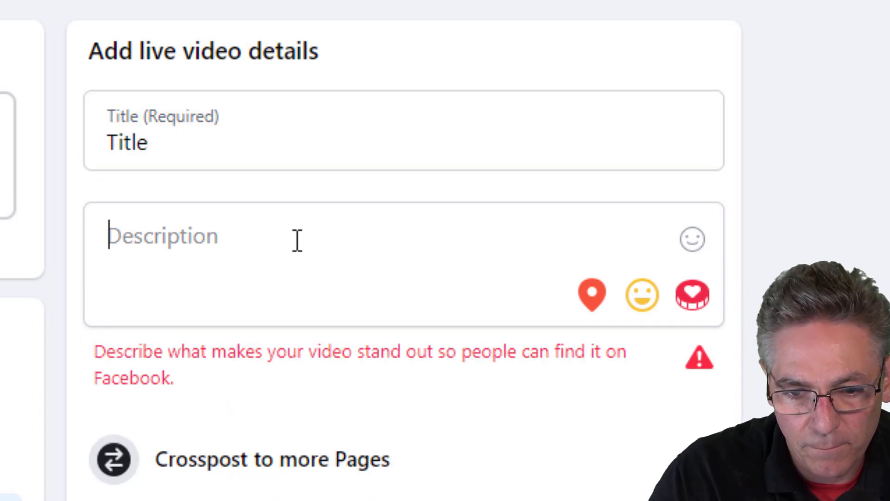
text(Description)
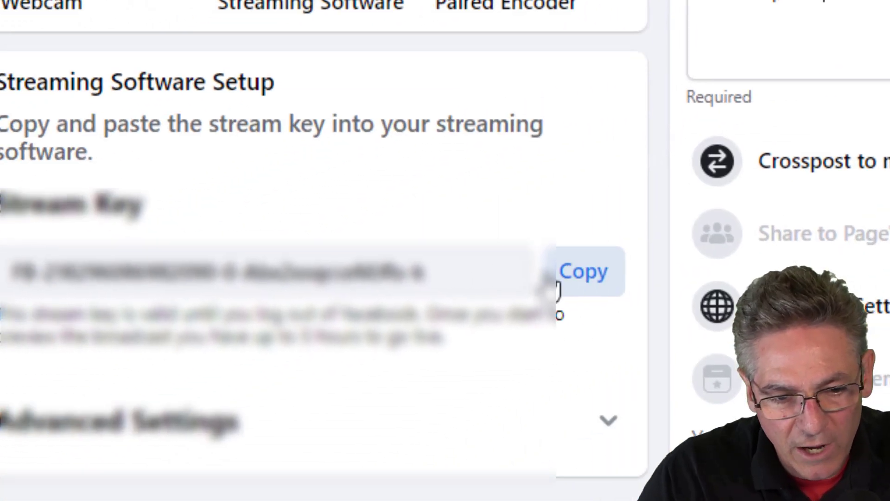
Step: Copy the live video's stream key from Facebook, switch to OBS Studio and open its Stream settings
click(560, 280)
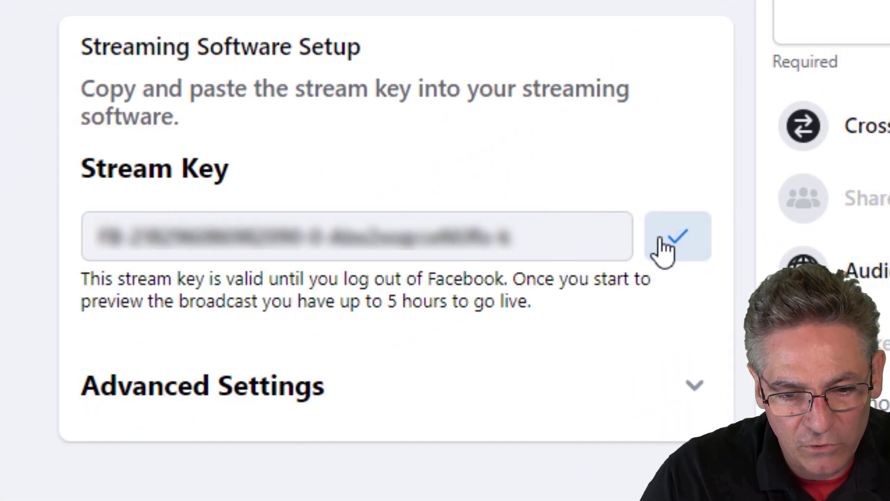
key(alt+Tab)
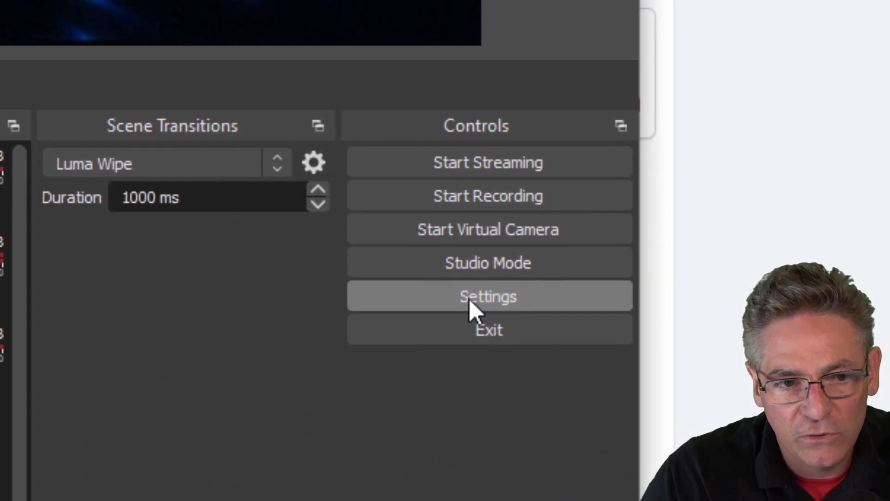
click(469, 298)
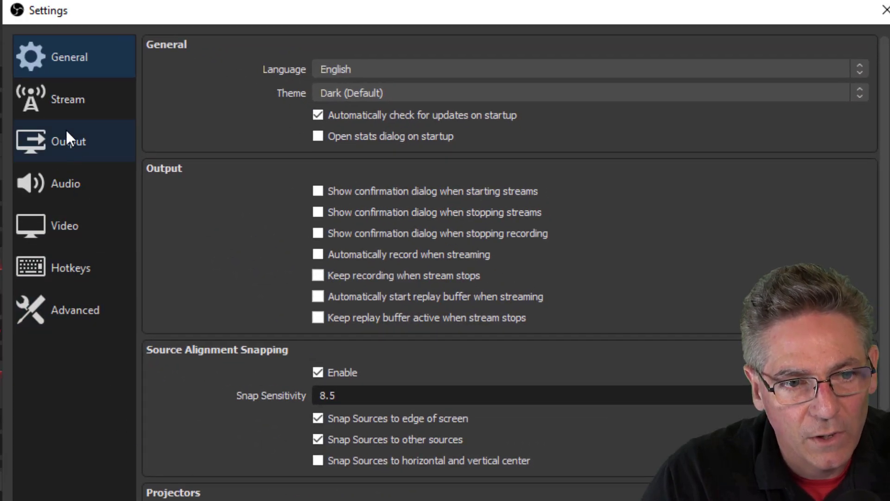
click(64, 100)
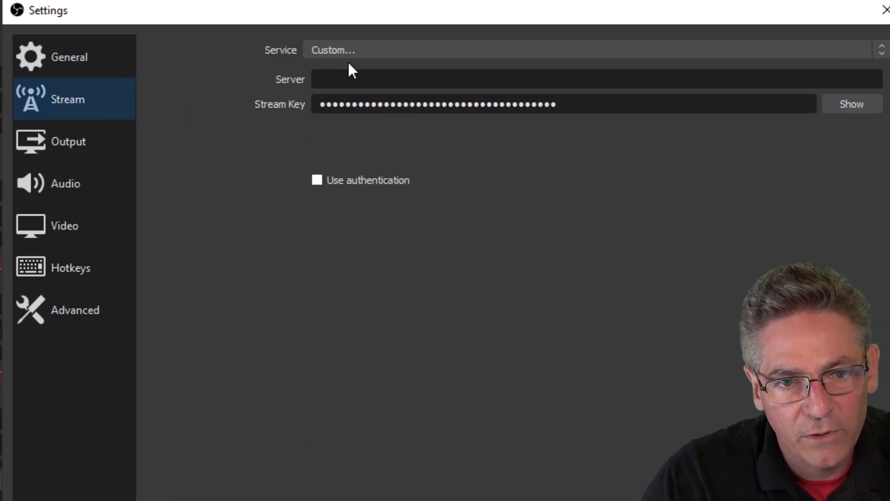
Step: Set the streaming service to Facebook Live, replace the stream key with the copied one, and save the settings
click(475, 49)
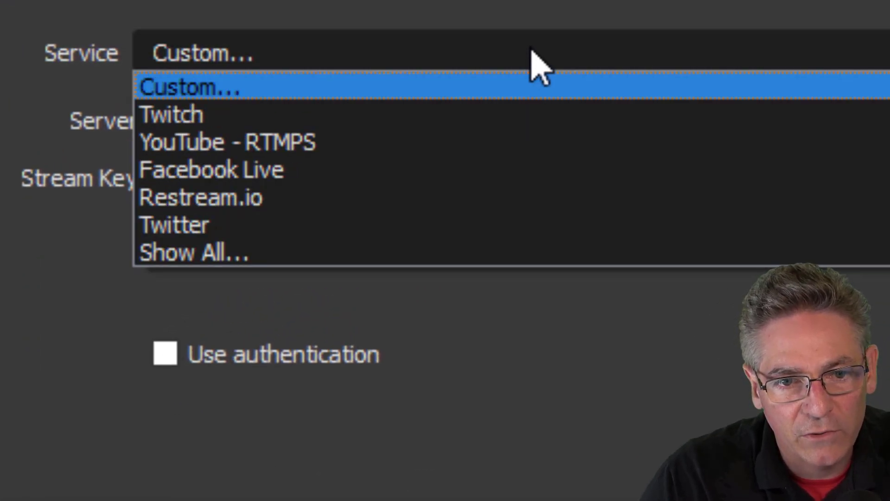
click(504, 163)
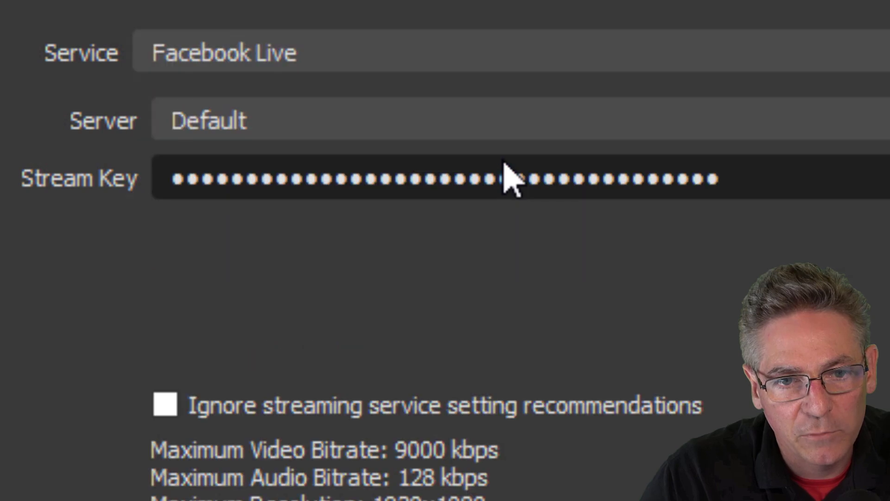
double_click(431, 181)
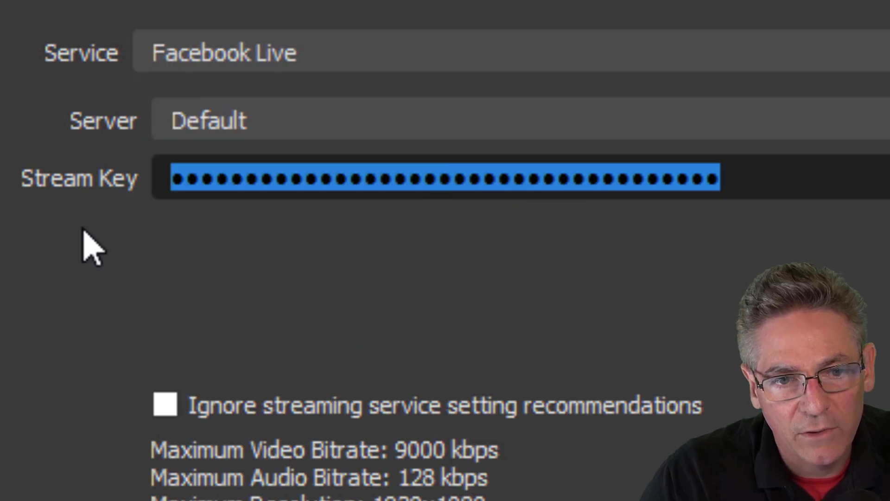
right_click(443, 178)
click(522, 410)
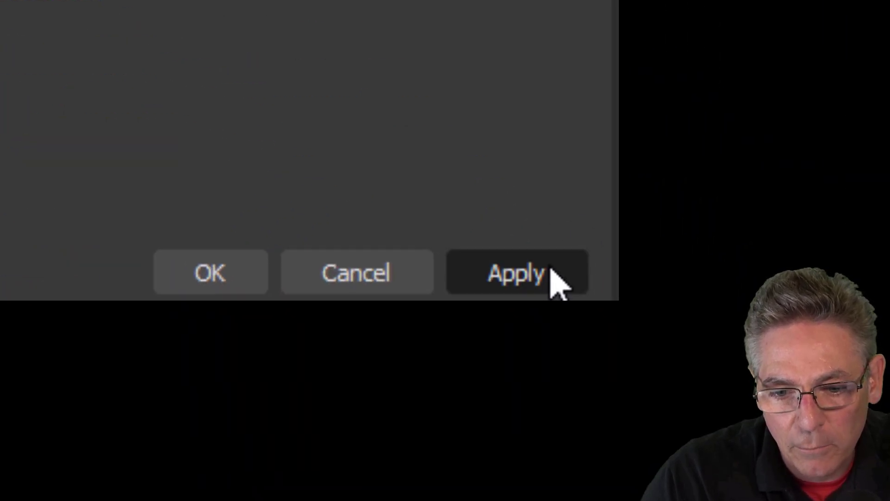
click(559, 283)
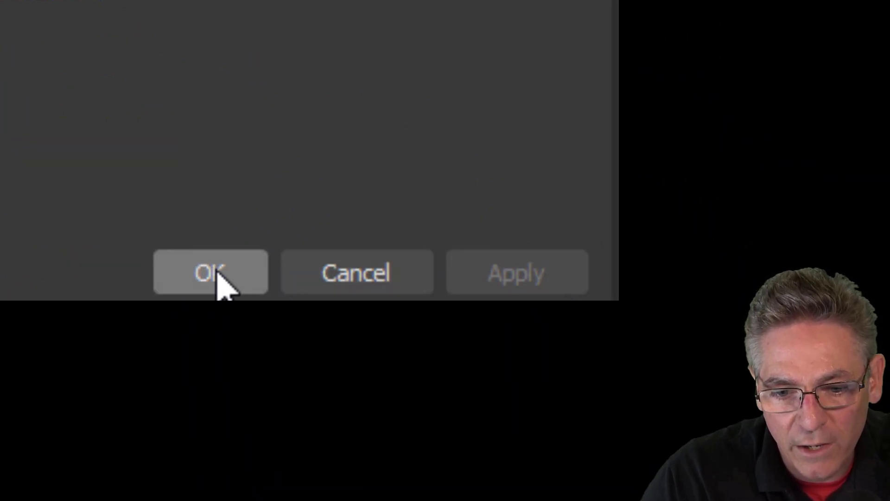
click(217, 278)
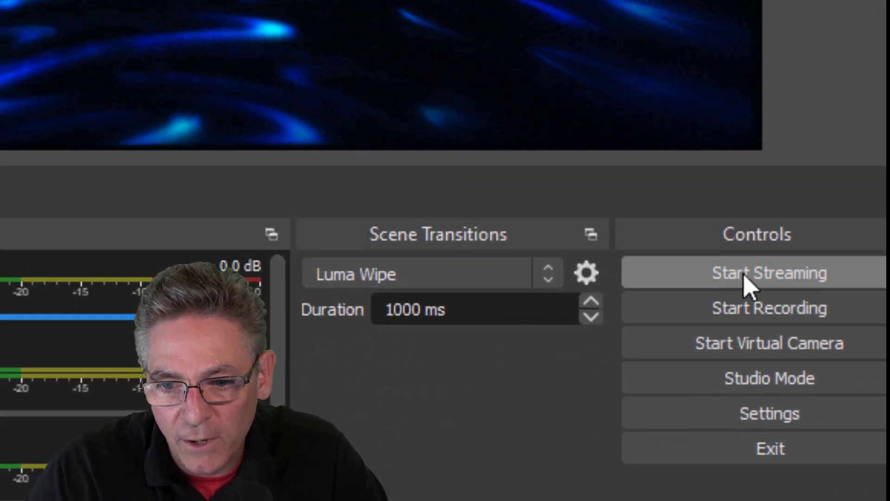
Step: Start streaming from OBS Studio, switch back to Facebook and take the live video live
click(743, 278)
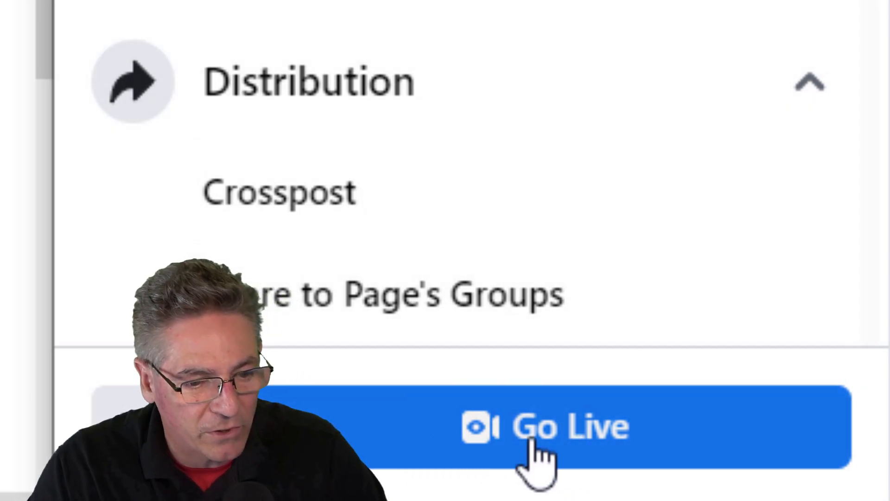
click(630, 420)
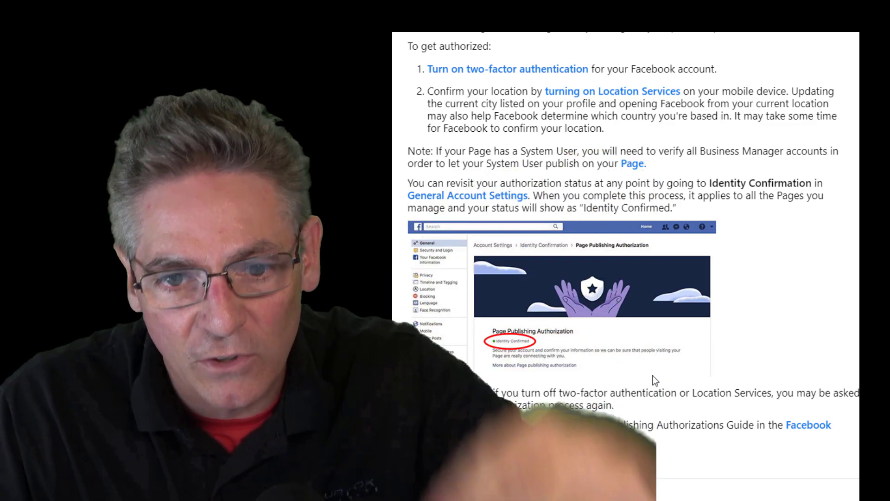
Step: Review the help article on getting authorized to publish on a Page, starting from its beginning
scroll(652, 376, up, 5)
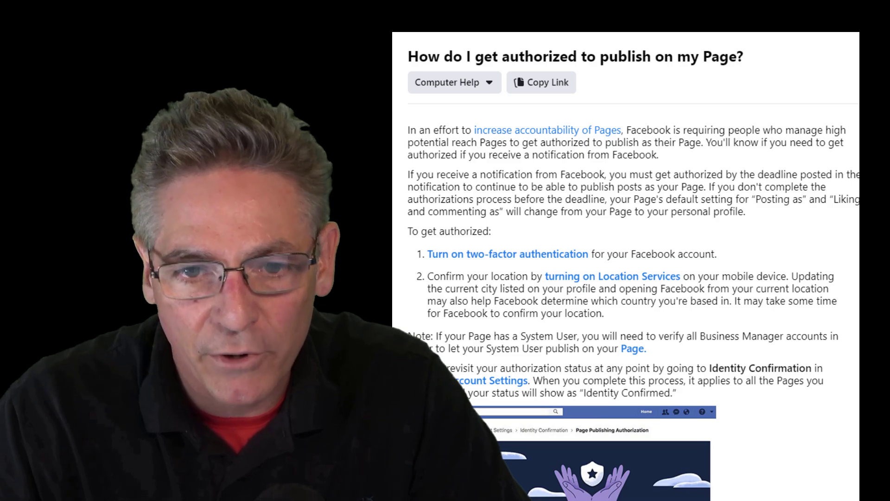